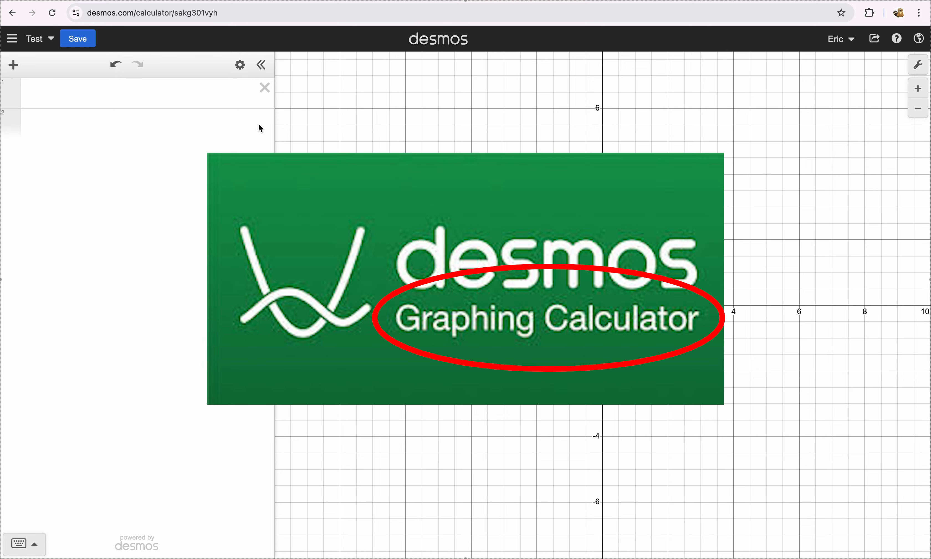
Graph the equation x=y in the first expression line and trace along the resulting line
{"action": "left_click", "coordinate": [86, 97]}
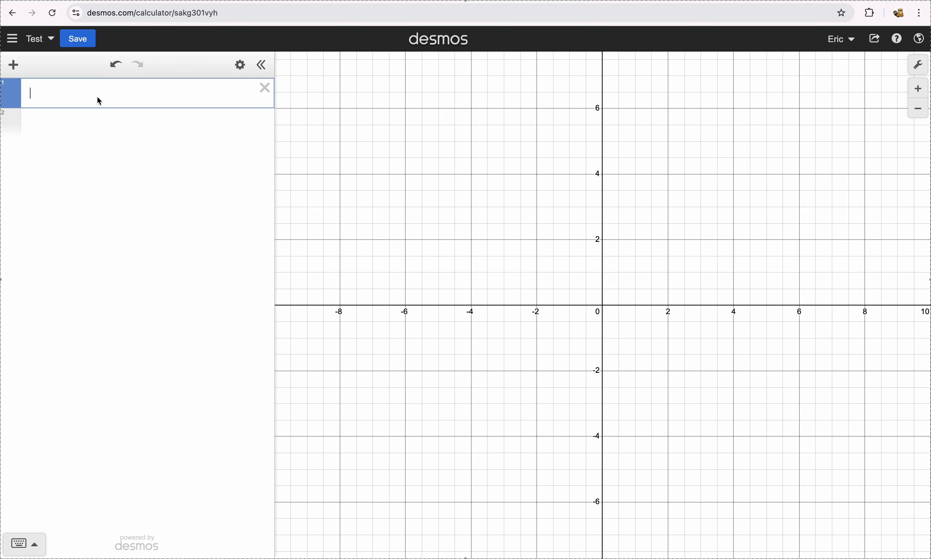
{"action": "type", "text": "x=y"}
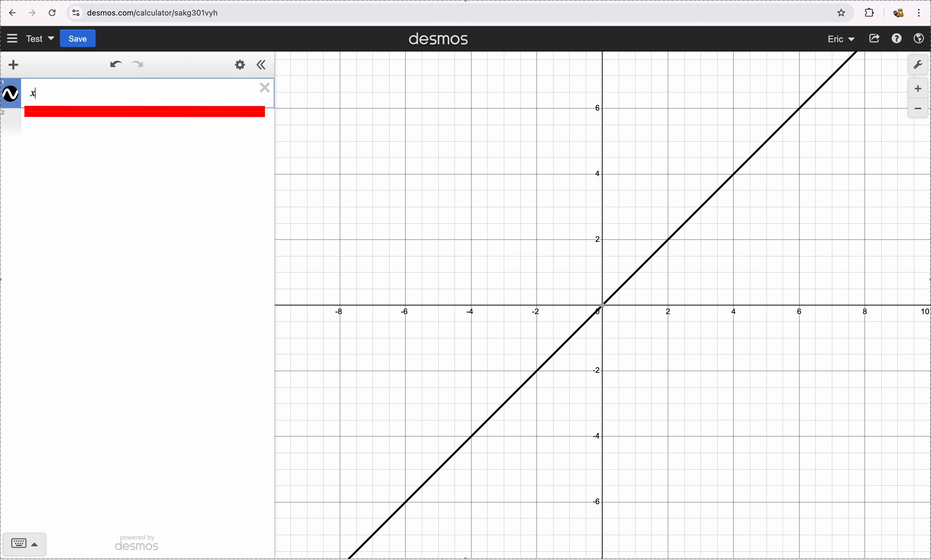
{"action": "left_click", "coordinate": [545, 173]}
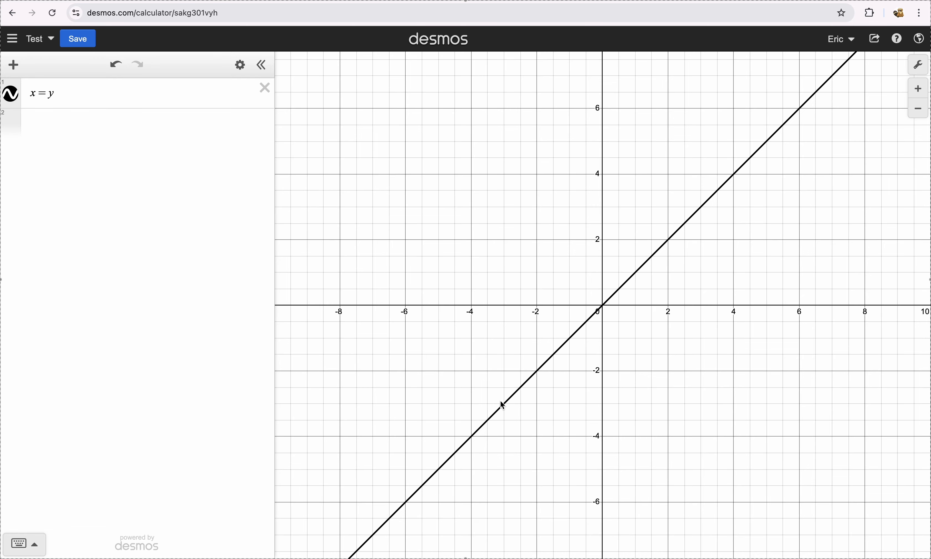
{"action": "mouse_move", "coordinate": [488, 419]}
{"action": "left_mouse_down"}
{"action": "mouse_move", "coordinate": [551, 357]}
{"action": "mouse_move", "coordinate": [626, 311]}
{"action": "mouse_move", "coordinate": [750, 175]}
{"action": "mouse_move", "coordinate": [726, 200]}
{"action": "mouse_move", "coordinate": [742, 184]}
{"action": "left_mouse_up"}
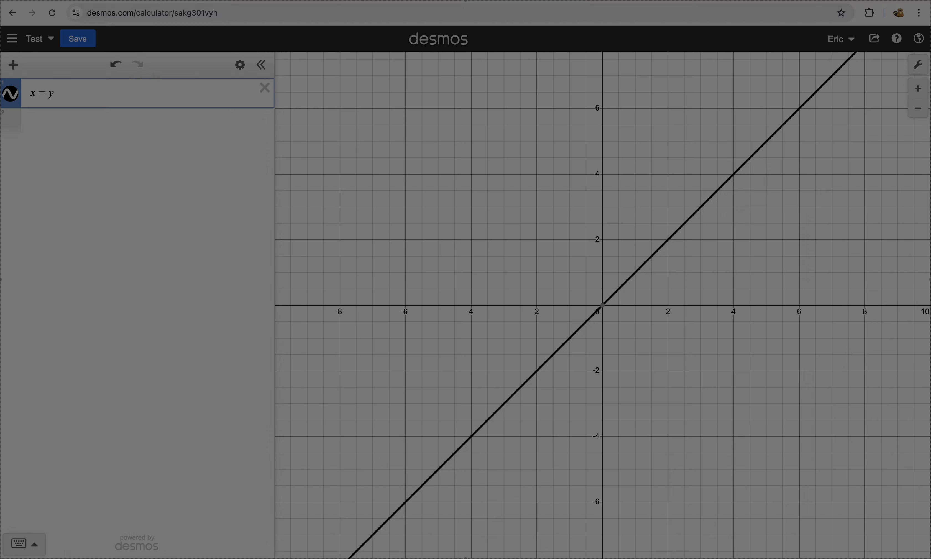
Add the equation y=x^2 as a second expression and trace along the parabola
{"action": "key", "text": "Return"}
{"action": "type", "text": "yb"}
{"action": "key", "text": "BackSpace"}
{"action": "type", "text": "=x^2"}
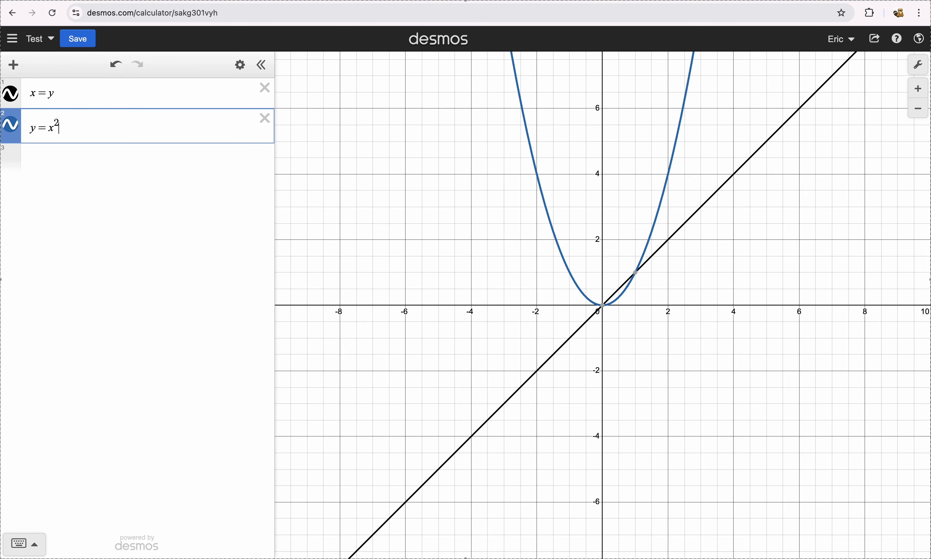
{"action": "left_click", "coordinate": [371, 193]}
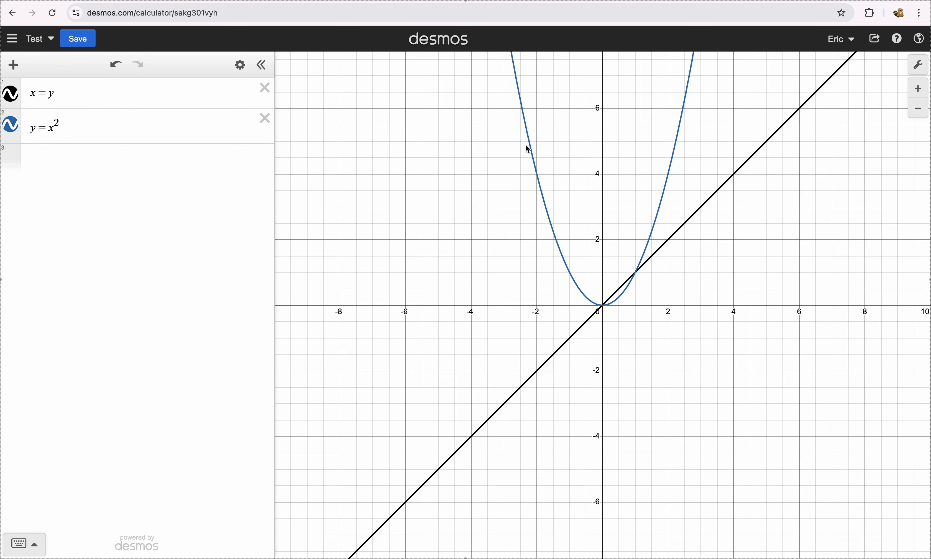
{"action": "mouse_move", "coordinate": [519, 81]}
{"action": "left_mouse_down"}
{"action": "mouse_move", "coordinate": [607, 262]}
{"action": "mouse_move", "coordinate": [722, 229]}
{"action": "left_mouse_up"}
{"action": "left_click", "coordinate": [762, 161]}
Try zooming and panning the graph, restore the default view, and save the Test graph
{"action": "left_click", "coordinate": [918, 113]}
{"action": "left_click", "coordinate": [919, 91]}
{"action": "scroll", "coordinate": [414, 183], "scroll_direction": "down", "scroll_amount": 10}
{"action": "scroll", "coordinate": [652, 271], "scroll_direction": "down", "scroll_amount": 6}
{"action": "scroll", "coordinate": [447, 161], "scroll_direction": "up", "scroll_amount": 10}
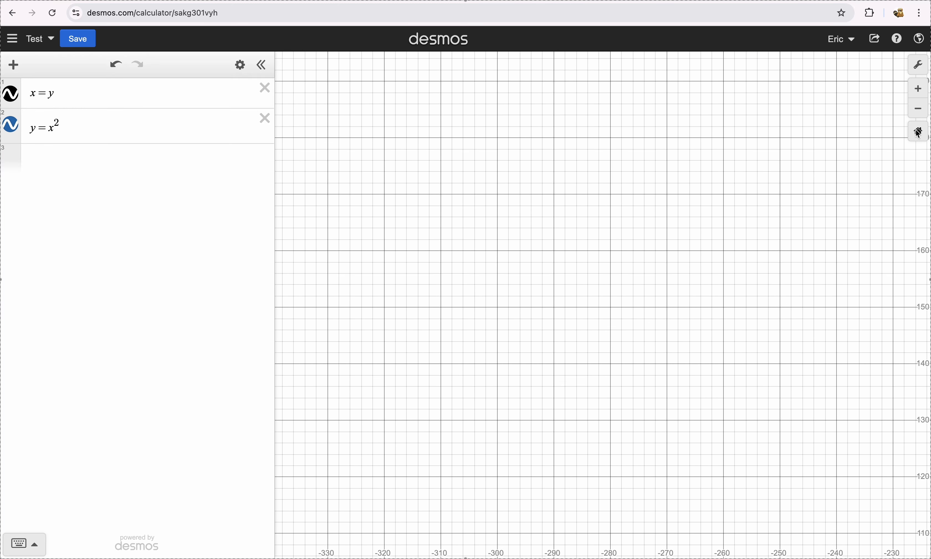
{"action": "left_click", "coordinate": [919, 132]}
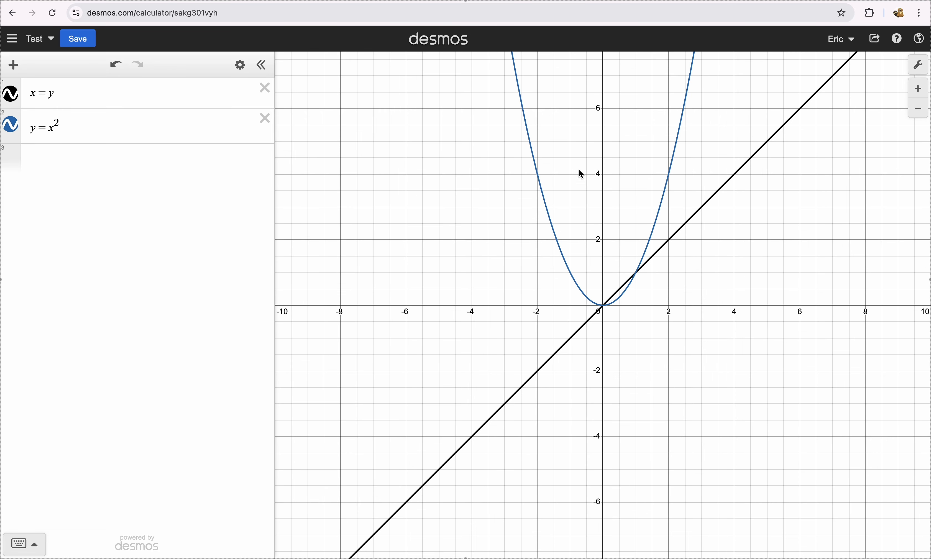
{"action": "left_click", "coordinate": [75, 41]}
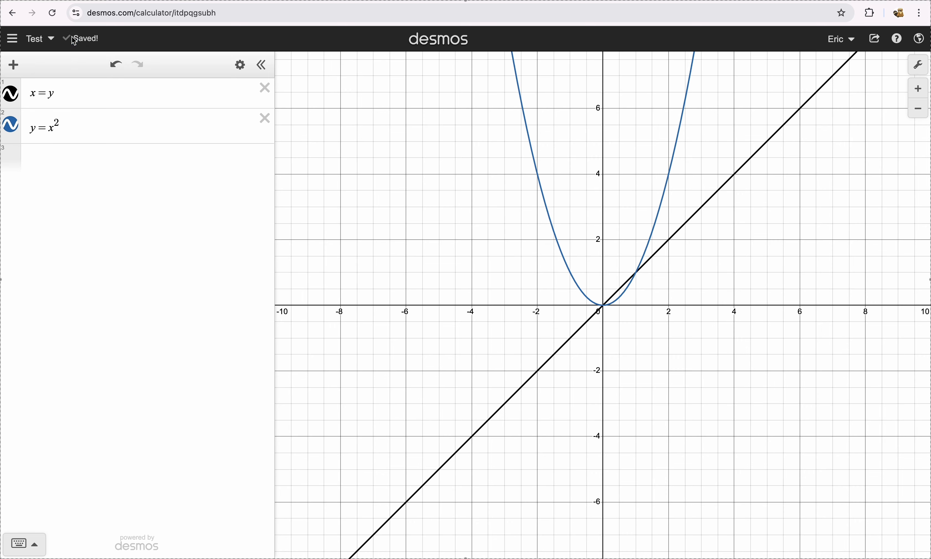
Browse the list of saved graphs, expanding it until the oldest entries and the built-in examples are reached
{"action": "left_click", "coordinate": [13, 44]}
{"action": "scroll", "coordinate": [53, 280], "scroll_direction": "down", "scroll_amount": 5}
{"action": "scroll", "coordinate": [54, 280], "scroll_direction": "down", "scroll_amount": 20}
{"action": "scroll", "coordinate": [54, 280], "scroll_direction": "up", "scroll_amount": 6}
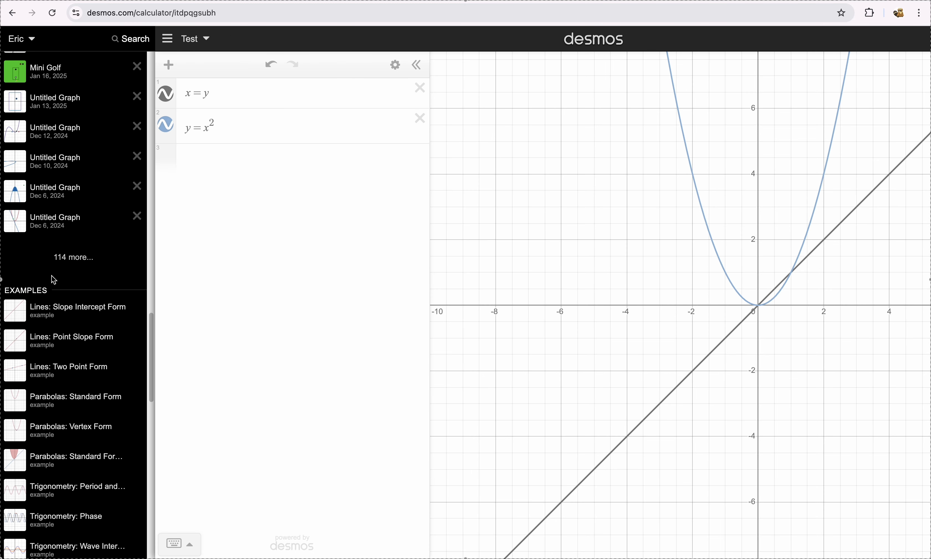
{"action": "left_click", "coordinate": [58, 259]}
{"action": "scroll", "coordinate": [59, 261], "scroll_direction": "down", "scroll_amount": 20}
{"action": "scroll", "coordinate": [58, 261], "scroll_direction": "down", "scroll_amount": 20}
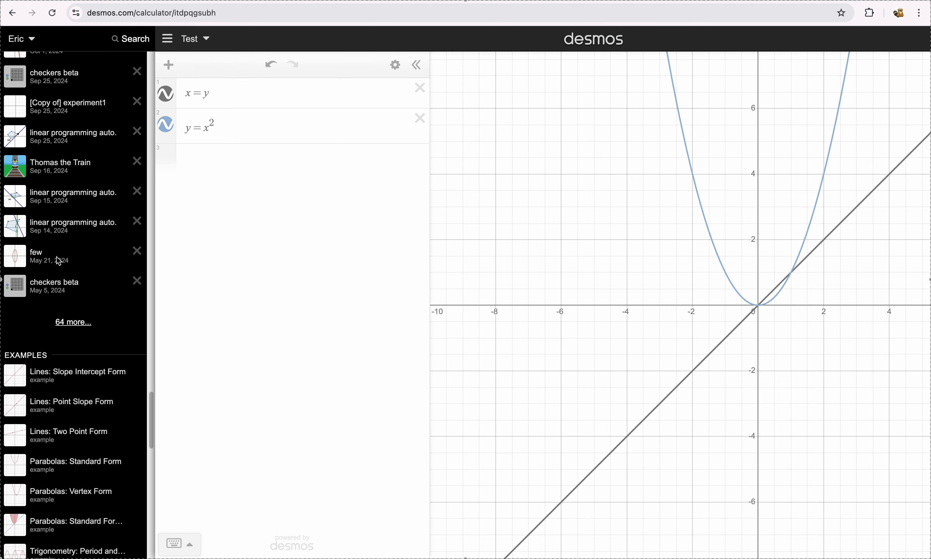
{"action": "left_click", "coordinate": [60, 328]}
{"action": "scroll", "coordinate": [62, 335], "scroll_direction": "down", "scroll_amount": 10}
{"action": "scroll", "coordinate": [64, 336], "scroll_direction": "down", "scroll_amount": 20}
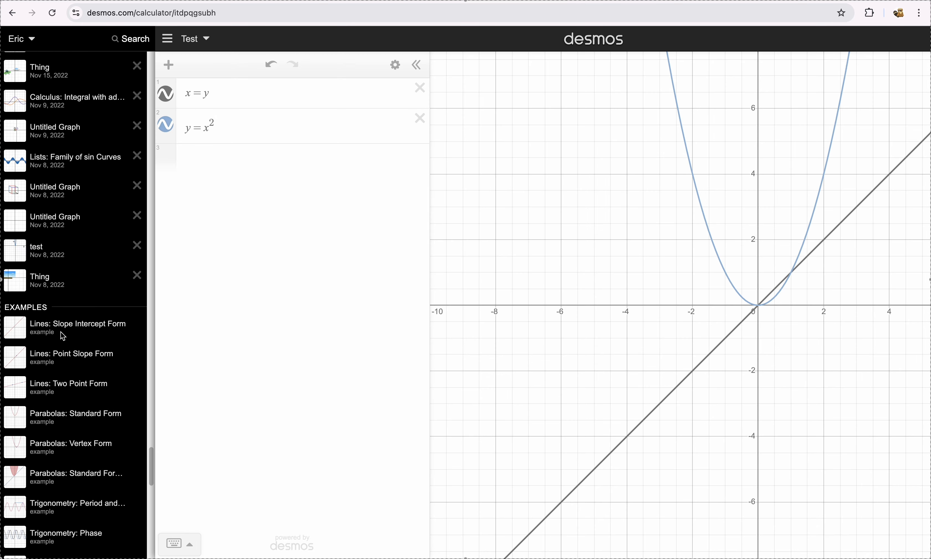
Open the untitled graph from Nov 8, 2022 listed just below "Lists: Family of sin Curves" and look through its expressions
{"action": "scroll", "coordinate": [63, 336], "scroll_direction": "up", "scroll_amount": 12}
{"action": "scroll", "coordinate": [64, 334], "scroll_direction": "down", "scroll_amount": 8}
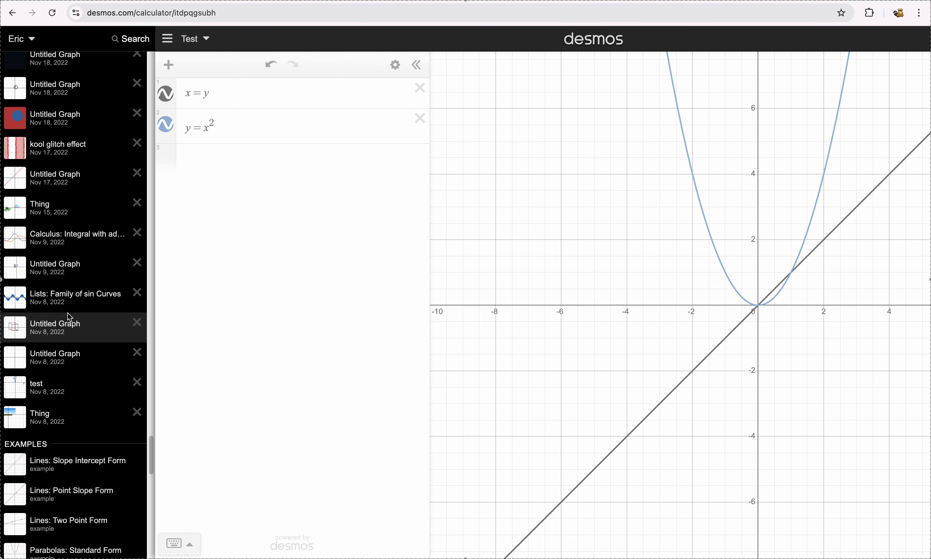
{"action": "left_click", "coordinate": [58, 322]}
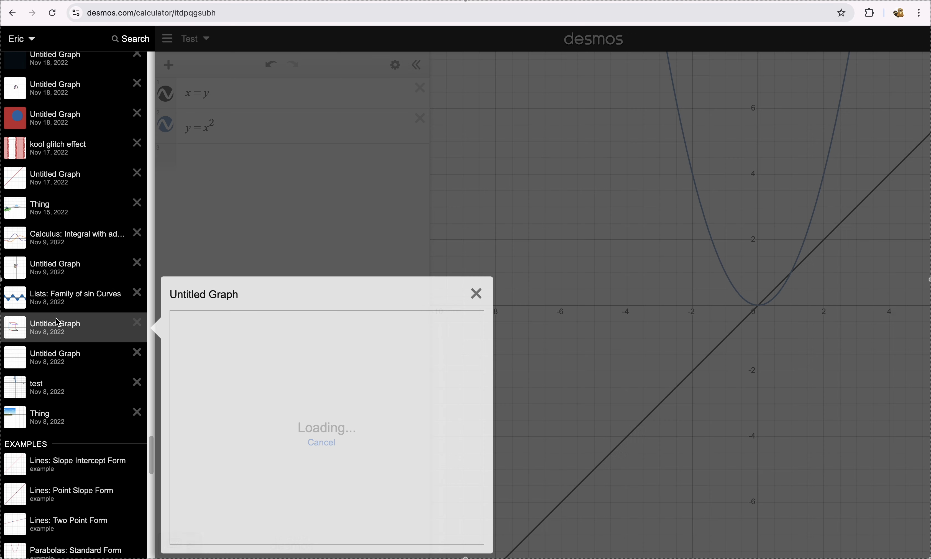
{"action": "left_click", "coordinate": [331, 418]}
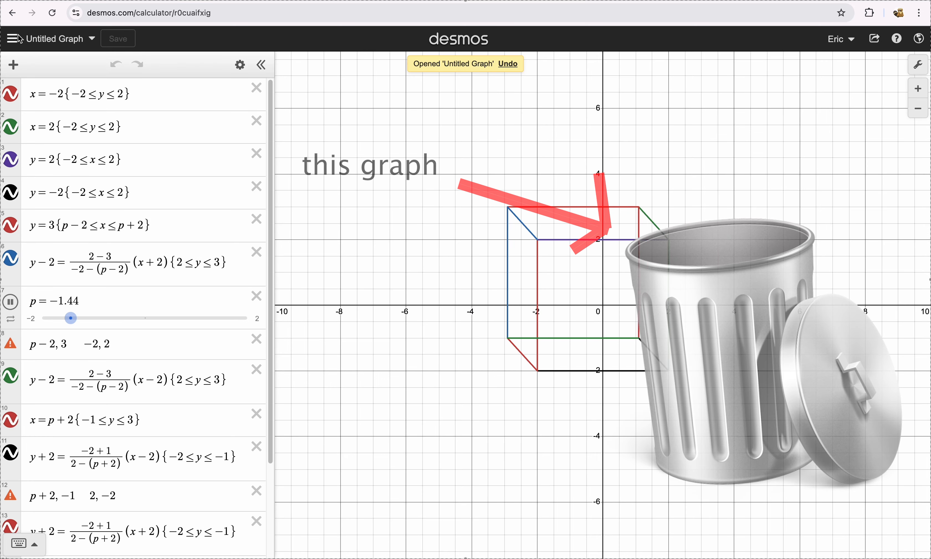
{"action": "scroll", "coordinate": [88, 178], "scroll_direction": "down", "scroll_amount": 3}
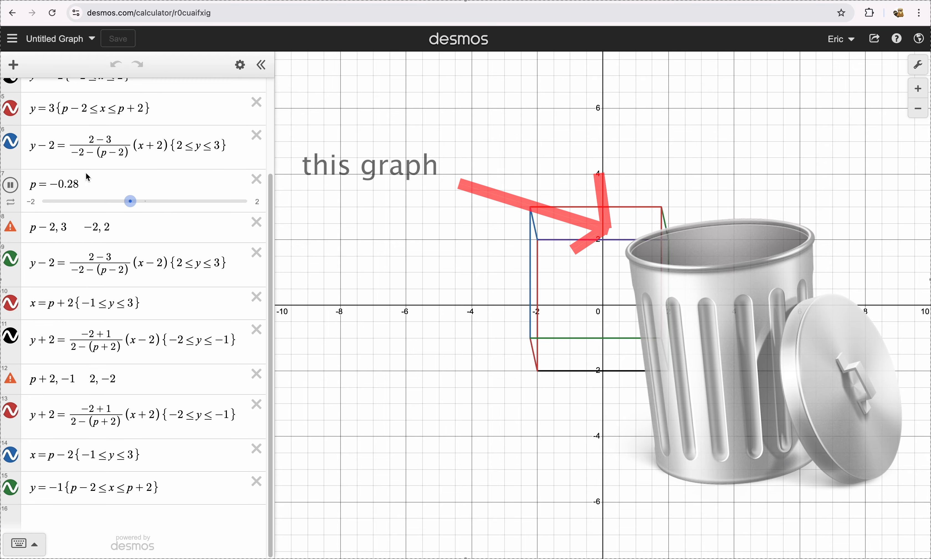
{"action": "scroll", "coordinate": [77, 245], "scroll_direction": "up", "scroll_amount": 3}
Reopen the saved Test graph and delete its expressions x=y and y=x^2
{"action": "key", "text": "ctrl+o"}
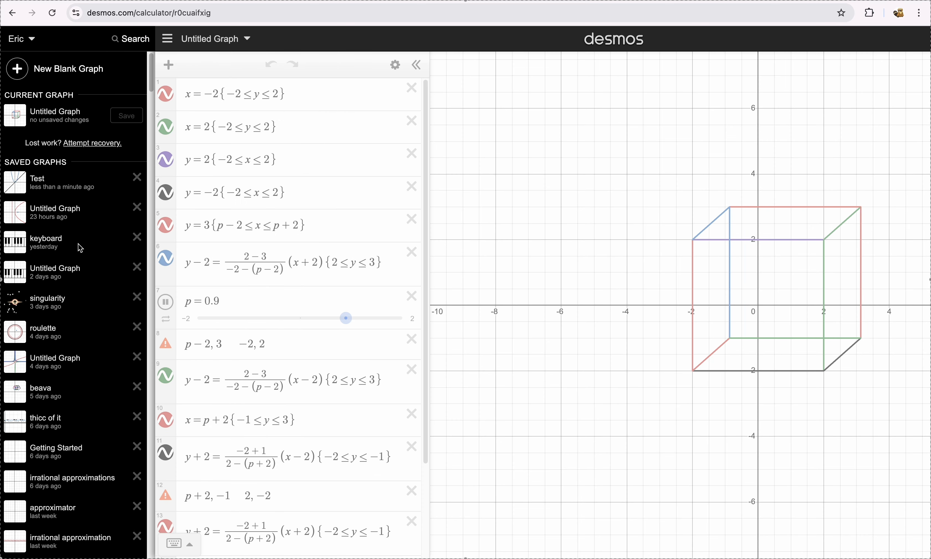
{"action": "left_click", "coordinate": [56, 183]}
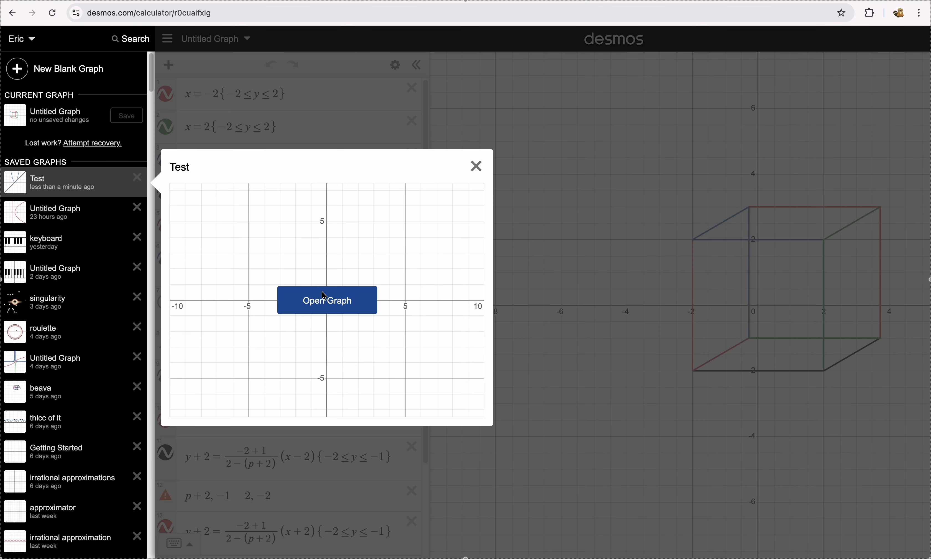
{"action": "left_click", "coordinate": [324, 296]}
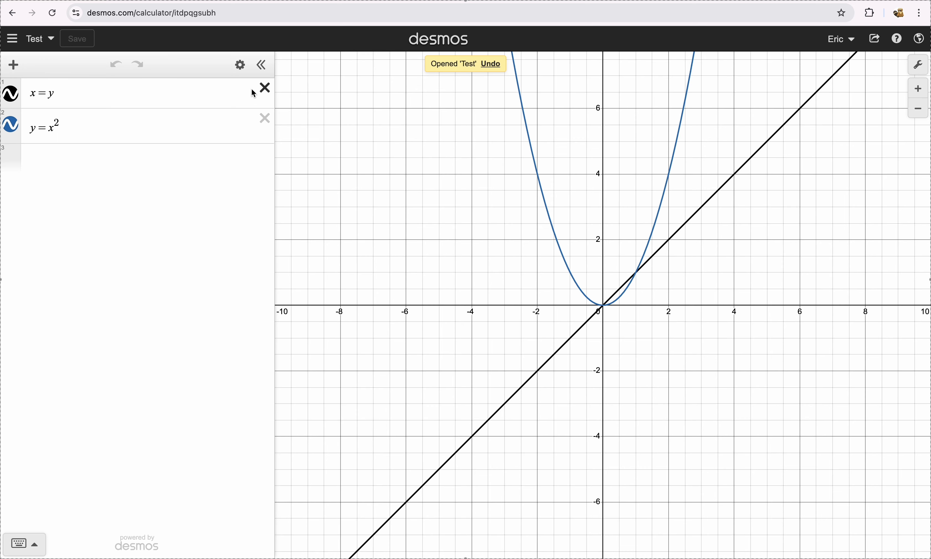
{"action": "left_click", "coordinate": [265, 87]}
{"action": "left_click", "coordinate": [264, 88]}
Enter the equation y=mx+b in the empty expression line and add sliders for both m and b
{"action": "left_click", "coordinate": [194, 92]}
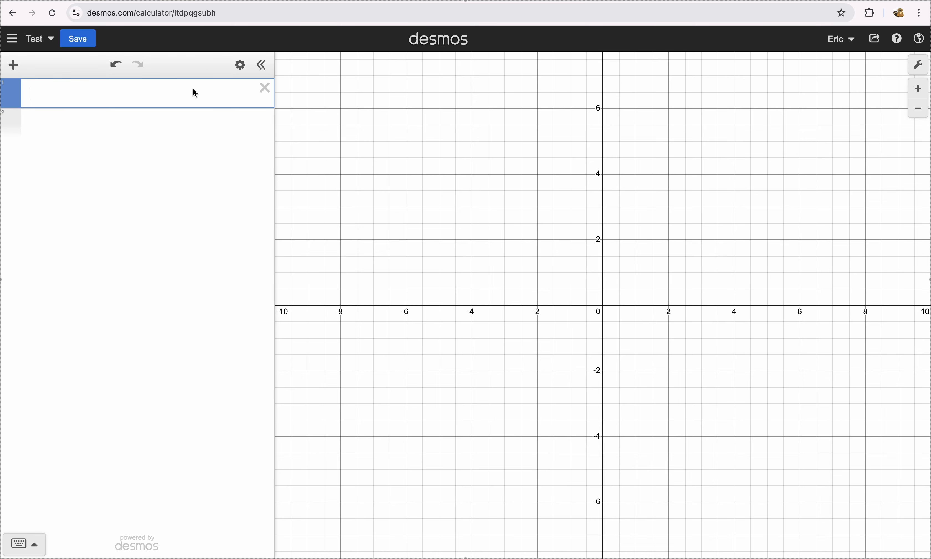
{"action": "type", "text": "y=mx+b"}
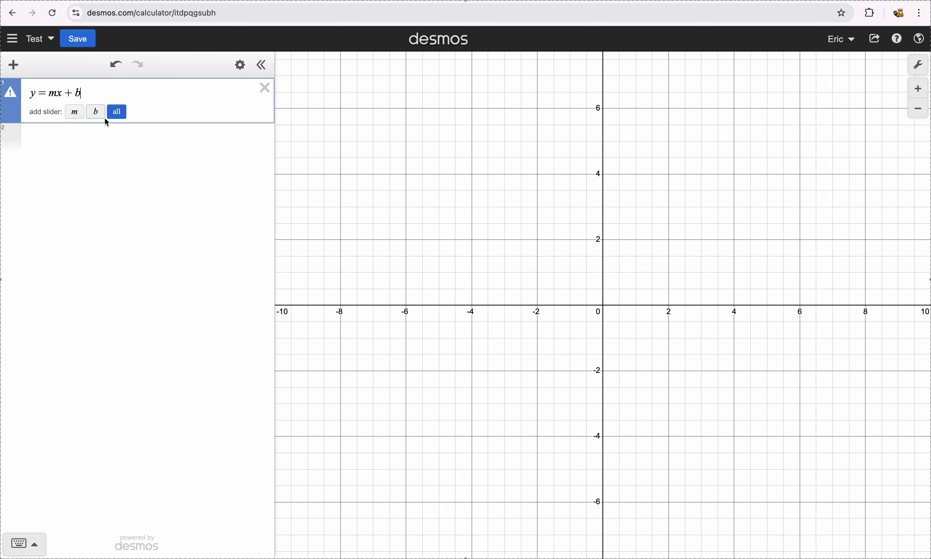
{"action": "left_click", "coordinate": [117, 112]}
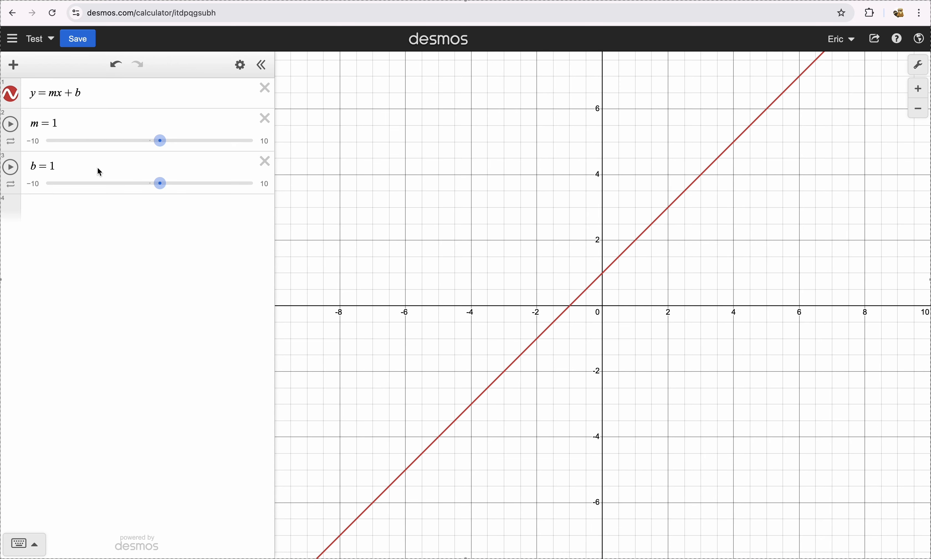
Trace along the line and show the coordinates of its y-intercept
{"action": "left_click_drag", "start_coordinate": [517, 361], "coordinate": [794, 149]}
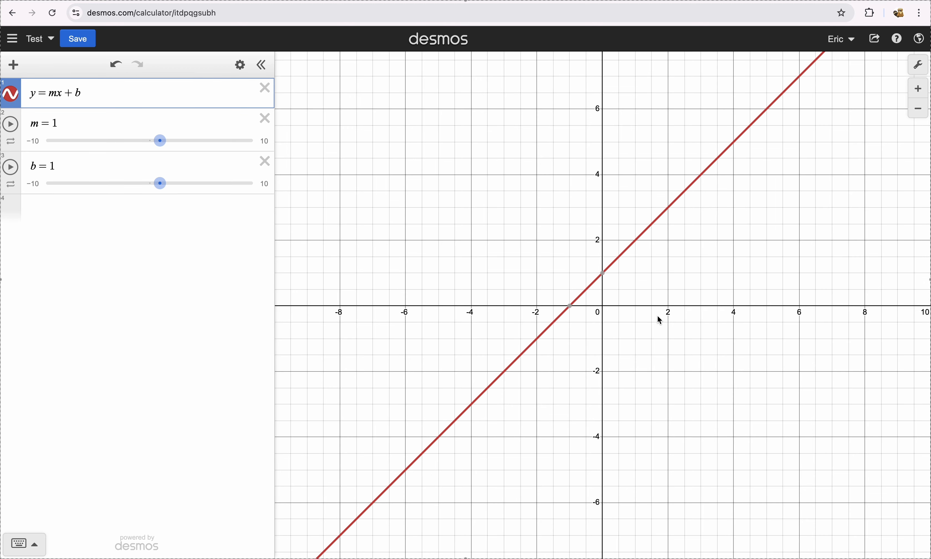
{"action": "mouse_move", "coordinate": [605, 274]}
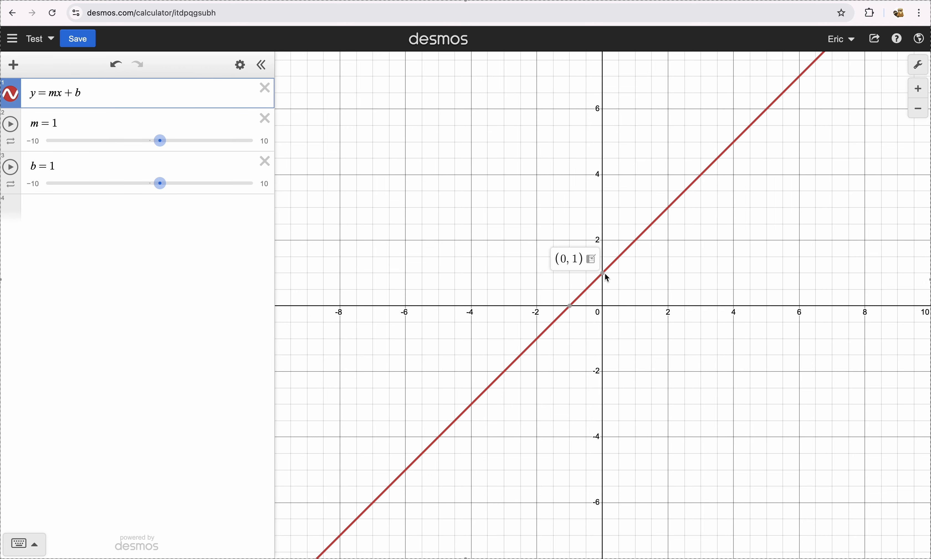
{"action": "left_click", "coordinate": [656, 275]}
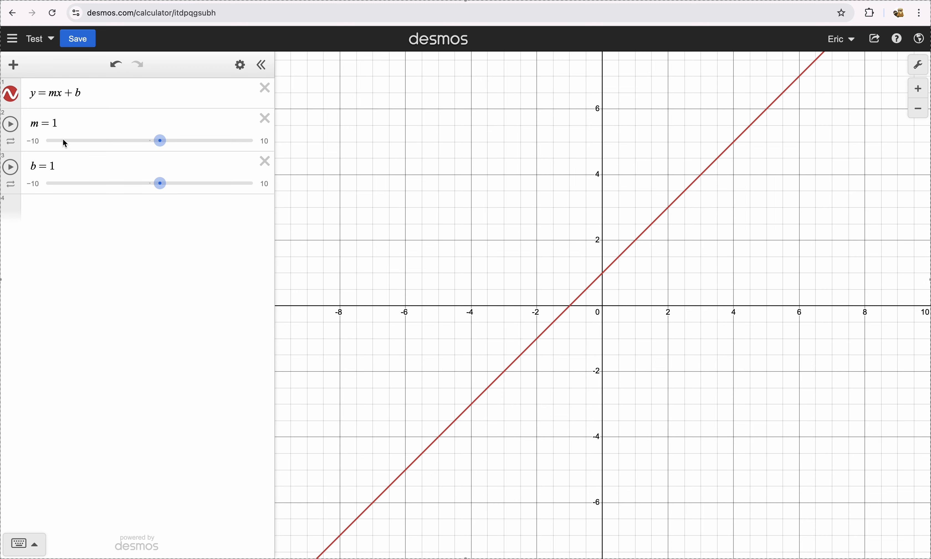
Set m to 2 and b to -6, and trace along the updated line
{"action": "left_click", "coordinate": [74, 122]}
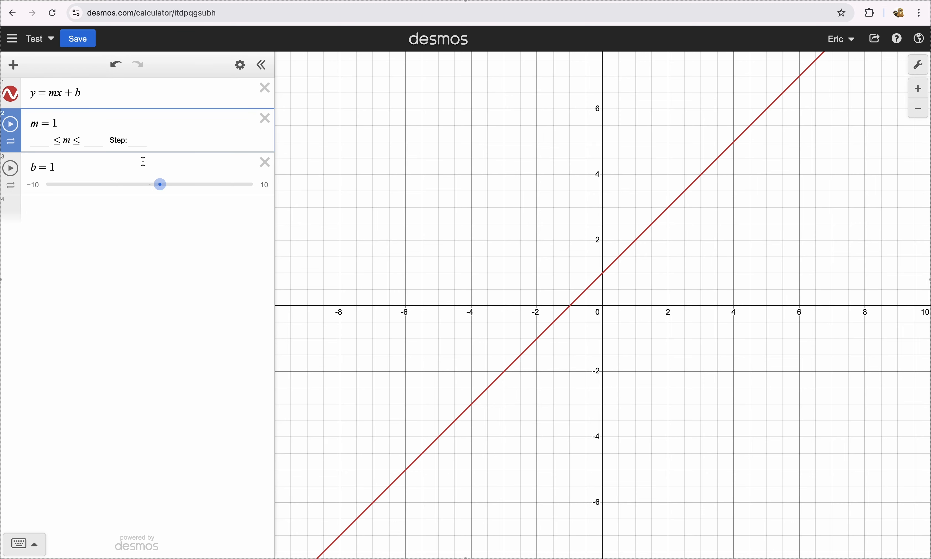
{"action": "key", "text": "BackSpace"}
{"action": "type", "text": "2"}
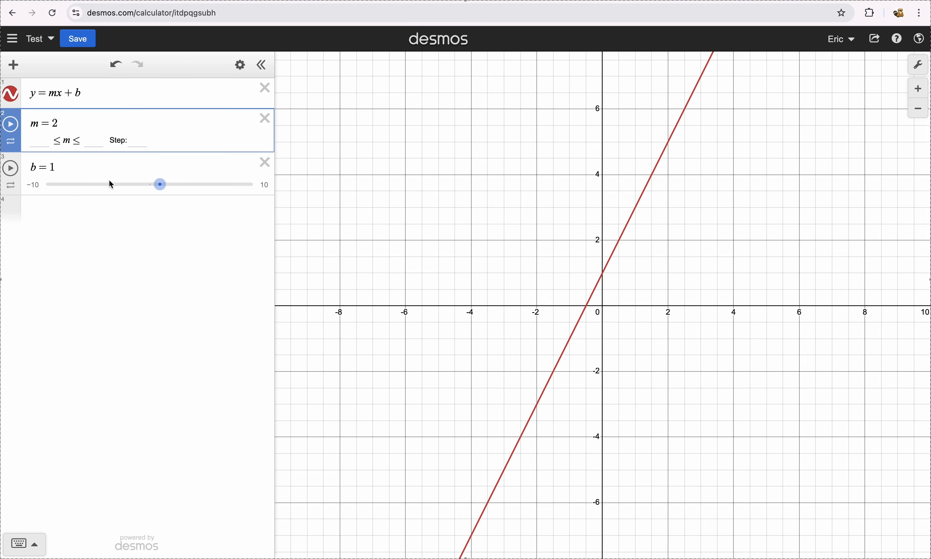
{"action": "left_click", "coordinate": [105, 168]}
{"action": "key", "text": "BackSpace"}
{"action": "type", "text": "-6"}
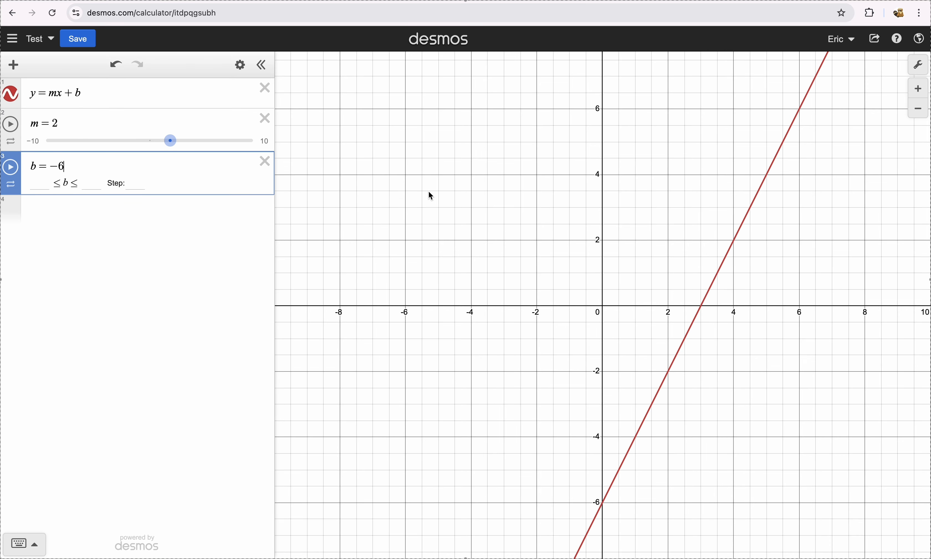
{"action": "left_click", "coordinate": [648, 249]}
{"action": "left_click_drag", "start_coordinate": [812, 90], "coordinate": [612, 506]}
{"action": "left_click", "coordinate": [712, 407]}
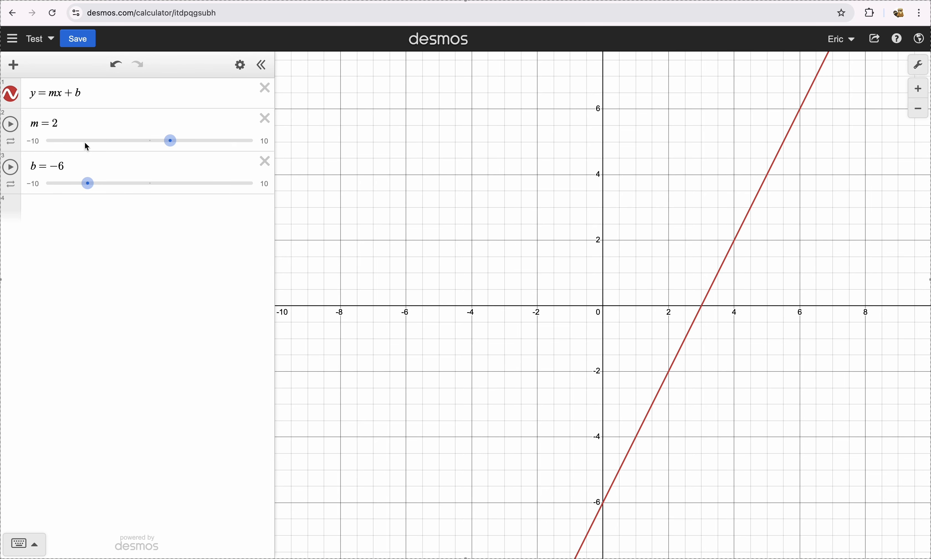
Play and pause the m slider's animation, and limit the slider's range to 2 ≤ m ≤ 3
{"action": "left_click", "coordinate": [12, 125]}
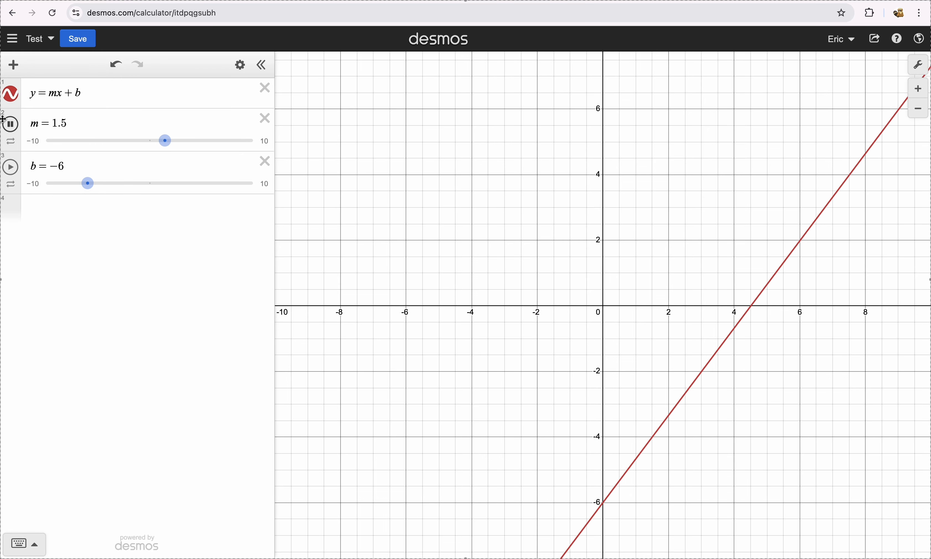
{"action": "left_click", "coordinate": [15, 125]}
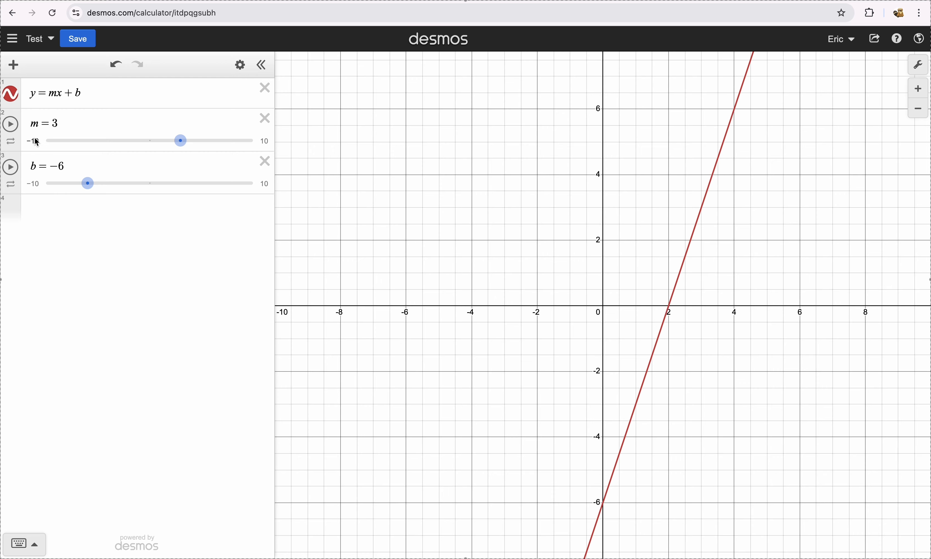
{"action": "left_click", "coordinate": [37, 142]}
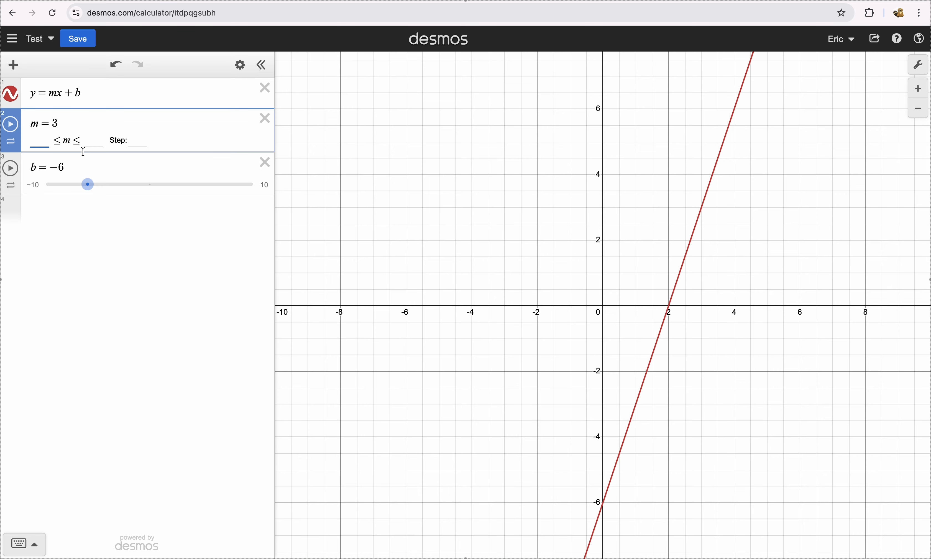
{"action": "type", "text": "2"}
{"action": "left_click", "coordinate": [92, 140]}
{"action": "type", "text": "3"}
{"action": "left_click", "coordinate": [454, 185]}
Animate m within its limited range, try out the slider's animation settings, and pause the animation
{"action": "left_click", "coordinate": [11, 124]}
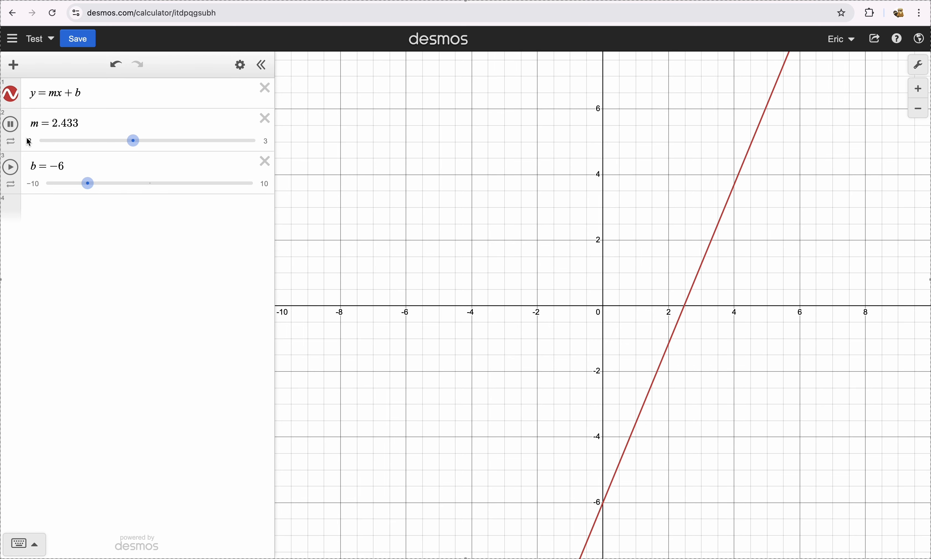
{"action": "left_click", "coordinate": [10, 141]}
{"action": "left_click", "coordinate": [83, 194]}
{"action": "left_click", "coordinate": [83, 194]}
{"action": "left_click", "coordinate": [83, 194]}
{"action": "left_click", "coordinate": [83, 194]}
{"action": "left_click", "coordinate": [42, 194]}
{"action": "left_click", "coordinate": [43, 195]}
{"action": "left_click", "coordinate": [42, 194]}
{"action": "left_click", "coordinate": [56, 234]}
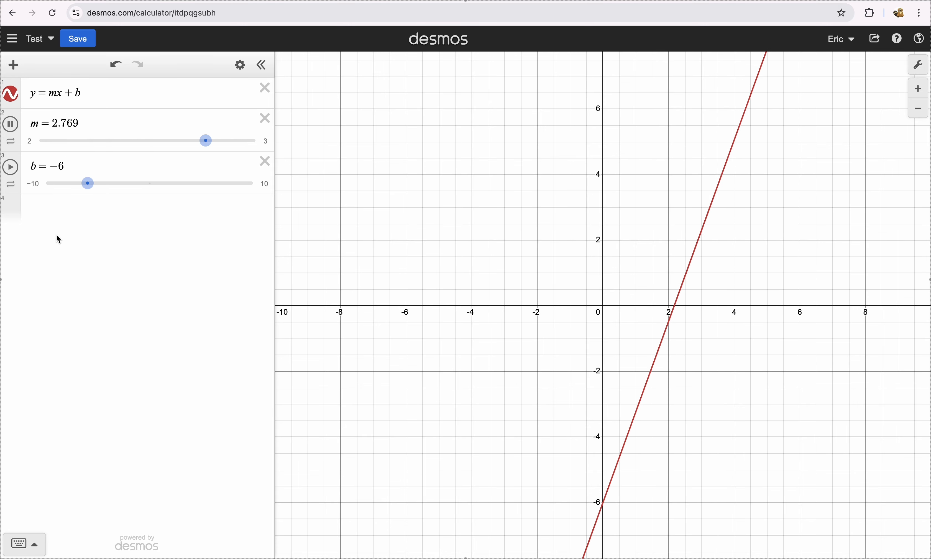
{"action": "left_click", "coordinate": [14, 125]}
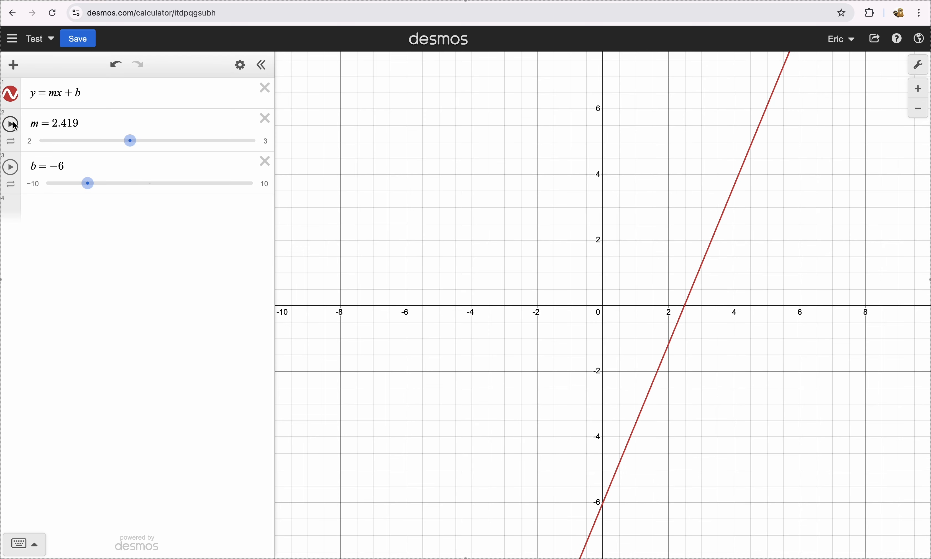
Delete the line equation and its m and b sliders, leaving an empty expression for a new equation
{"action": "left_click", "coordinate": [264, 89]}
{"action": "left_click", "coordinate": [263, 90]}
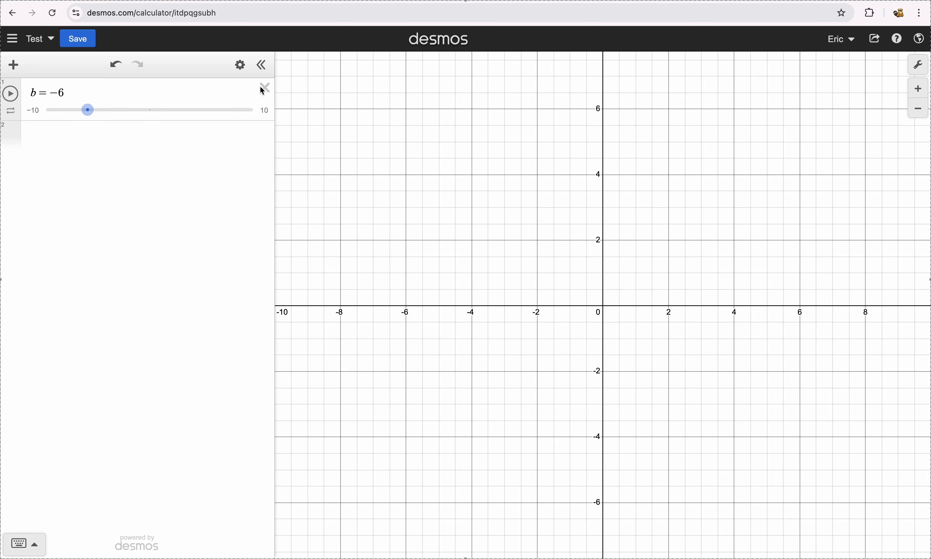
{"action": "left_click", "coordinate": [211, 95]}
Graph the circle equation (x-a)^2+(y-b)^2=r^2 and add sliders for a, b and r
{"action": "type", "text": "(x-a)^2"}
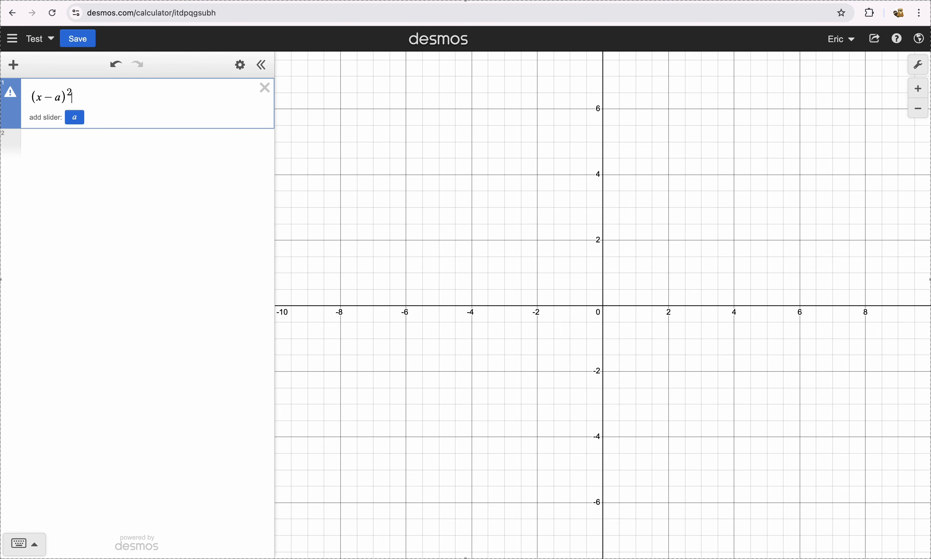
{"action": "type", "text": "+(y"}
{"action": "type", "text": "b"}
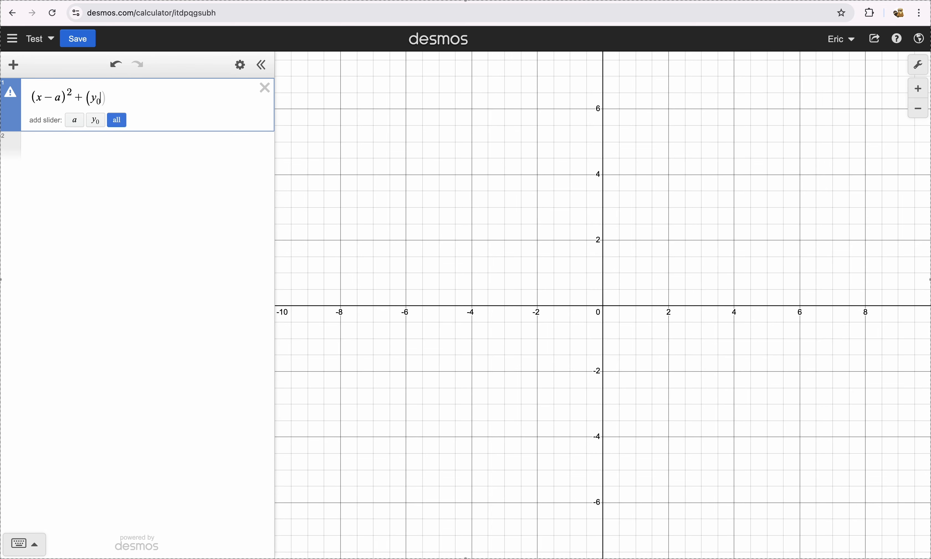
{"action": "key", "text": "BackSpace"}
{"action": "type", "text": "-b)"}
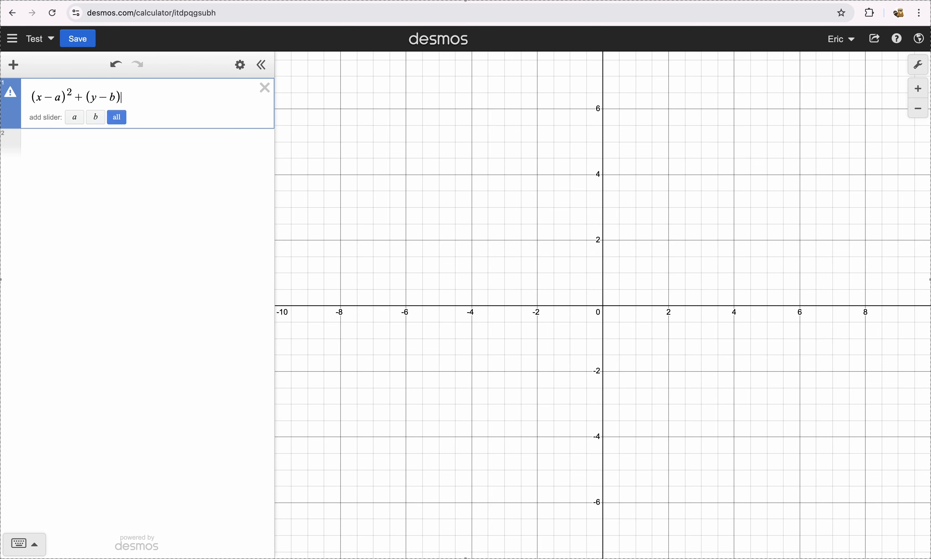
{"action": "type", "text": "^2=r^2"}
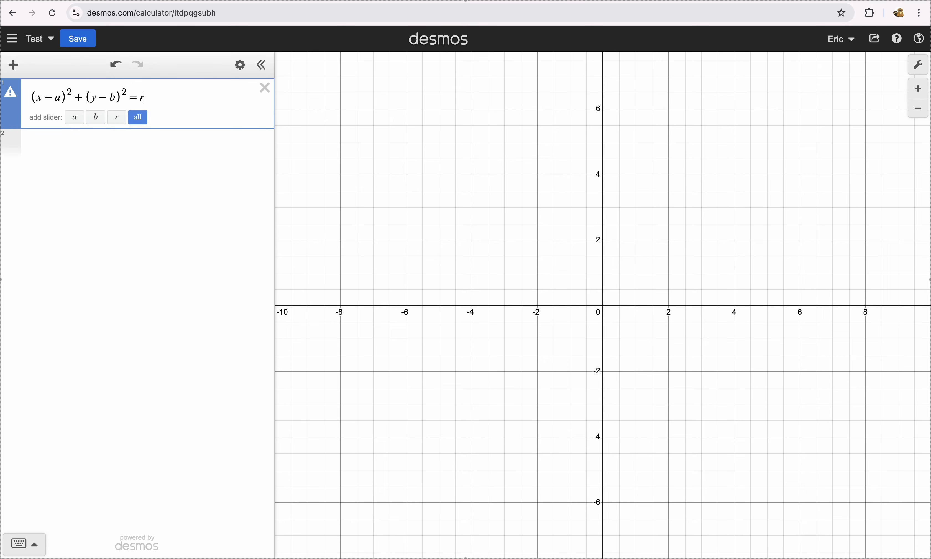
{"action": "left_click", "coordinate": [138, 118]}
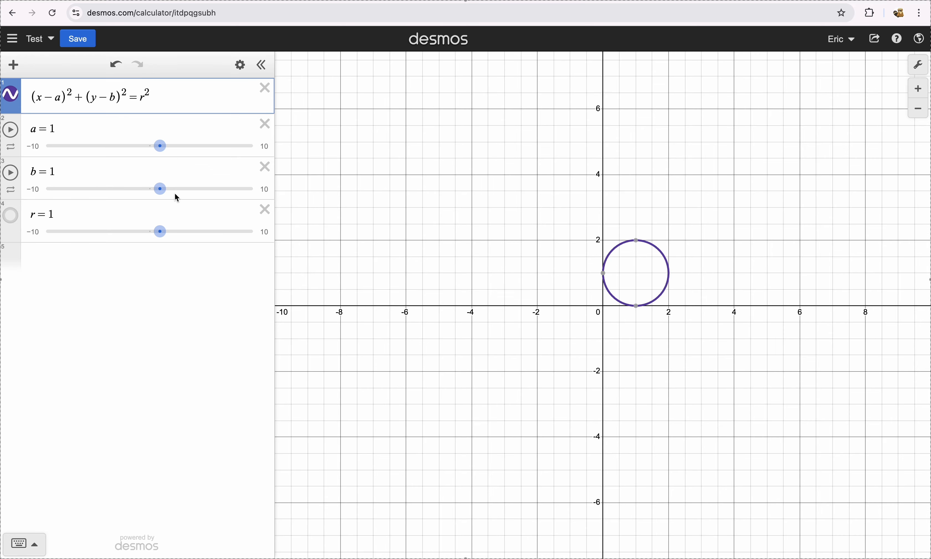
Adjust the circle's sliders to r = 3, b = 2.1 and a = 2.8
{"action": "left_click_drag", "start_coordinate": [162, 234], "coordinate": [181, 234]}
{"action": "mouse_move", "coordinate": [160, 189]}
{"action": "left_mouse_down"}
{"action": "mouse_move", "coordinate": [119, 189]}
{"action": "mouse_move", "coordinate": [172, 190]}
{"action": "left_mouse_up"}
{"action": "left_click_drag", "start_coordinate": [166, 154], "coordinate": [184, 128]}
Add the point (a,b) as a new expression directly below the circle equation
{"action": "left_click", "coordinate": [212, 99]}
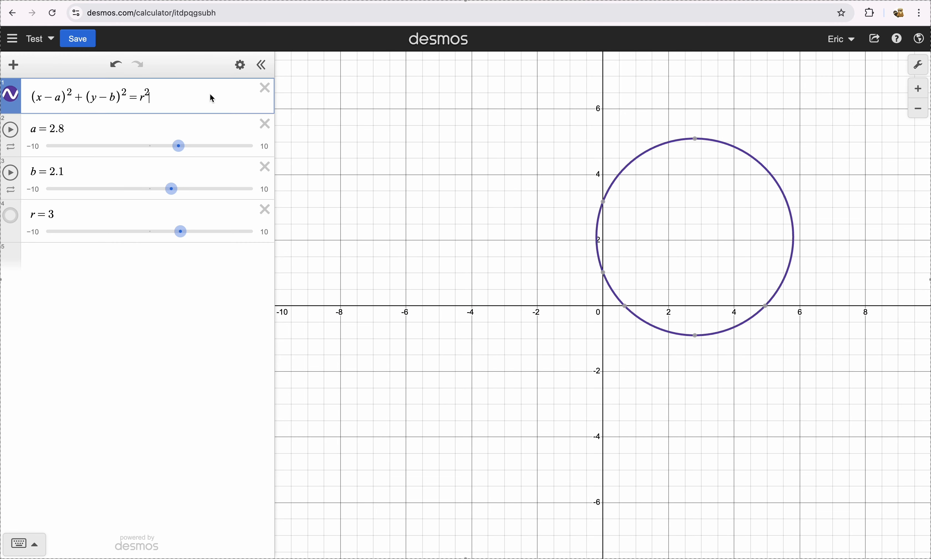
{"action": "key", "text": "Return"}
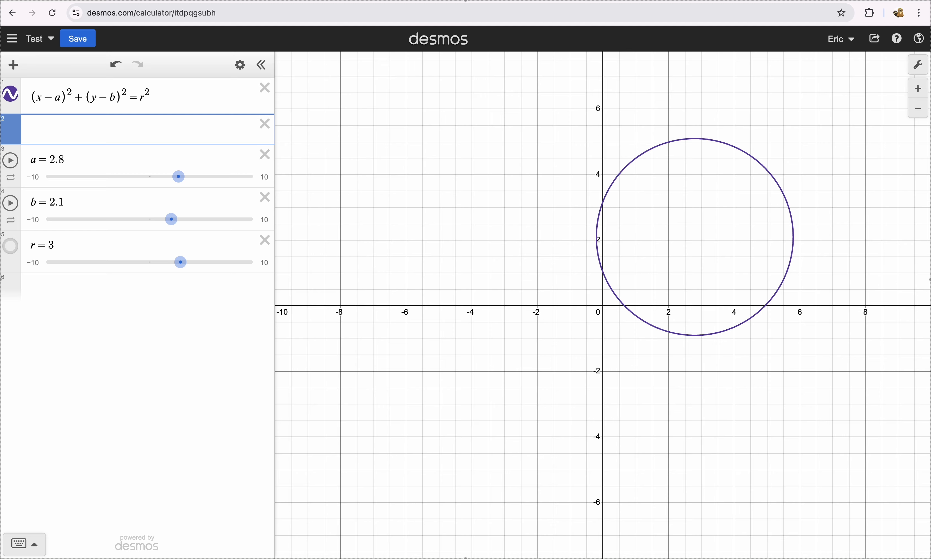
{"action": "type", "text": "(a,b"}
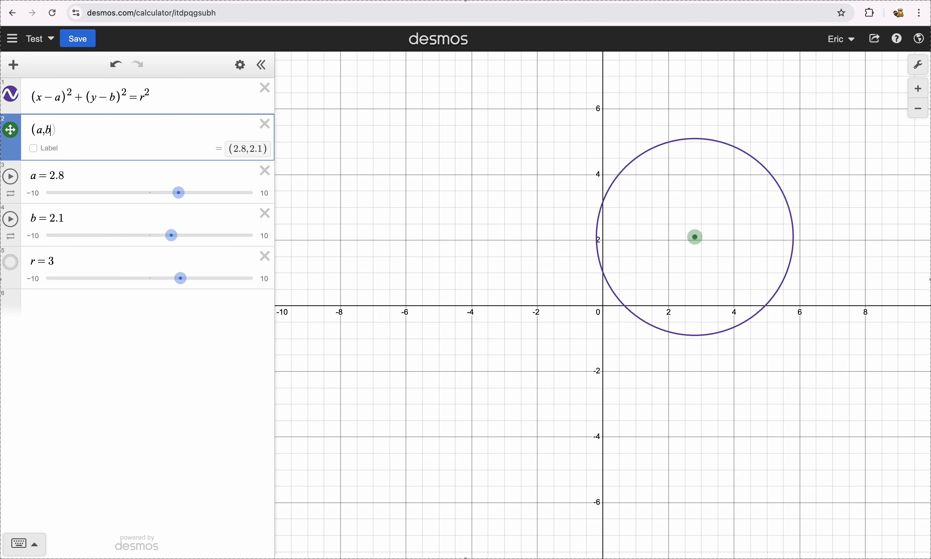
{"action": "type", "text": ")"}
Move the circle by its centre point on the graph to about (0.49, -0.94), and on to about (-0.32, -0.03)
{"action": "left_click", "coordinate": [516, 170]}
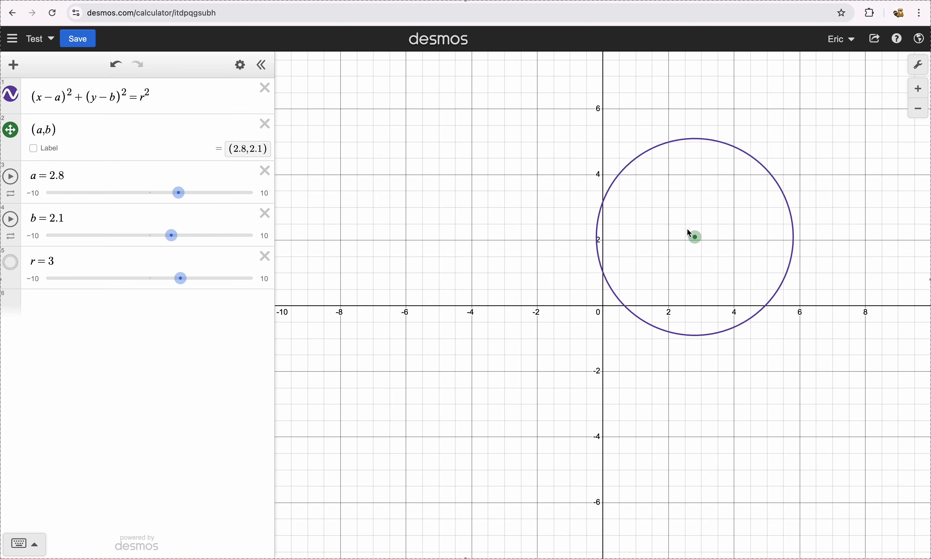
{"action": "left_click_drag", "start_coordinate": [694, 240], "coordinate": [617, 339]}
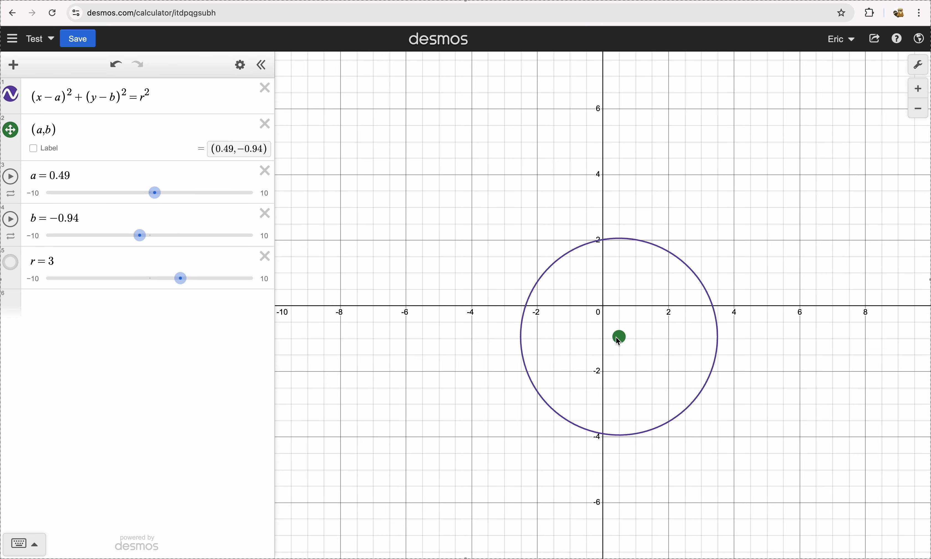
{"action": "left_click_drag", "start_coordinate": [618, 341], "coordinate": [592, 307]}
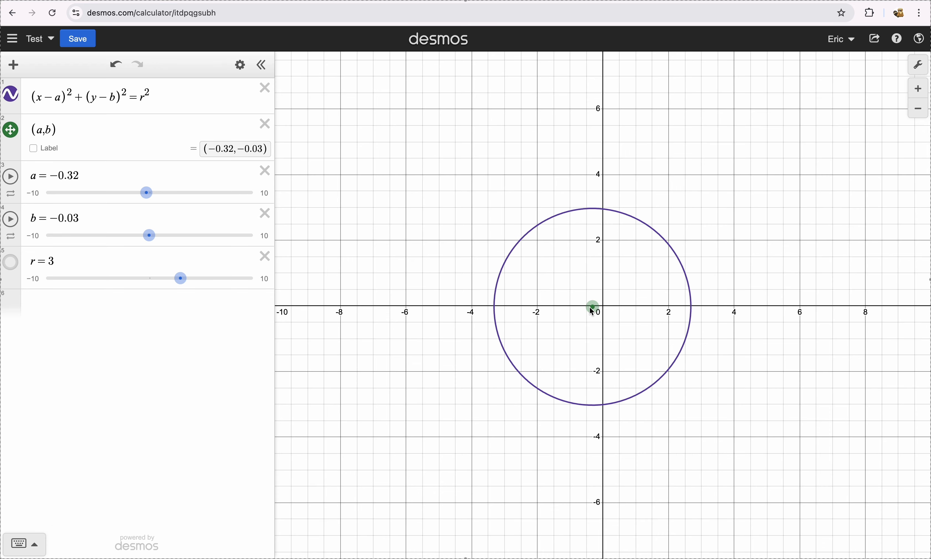
Delete the circle equation, the centre point and all three sliders, leaving one empty expression
{"action": "left_click", "coordinate": [264, 92]}
{"action": "left_click", "coordinate": [258, 93]}
{"action": "left_click", "coordinate": [259, 93]}
{"action": "left_click", "coordinate": [258, 93]}
{"action": "left_click", "coordinate": [258, 93]}
{"action": "left_click", "coordinate": [194, 92]}
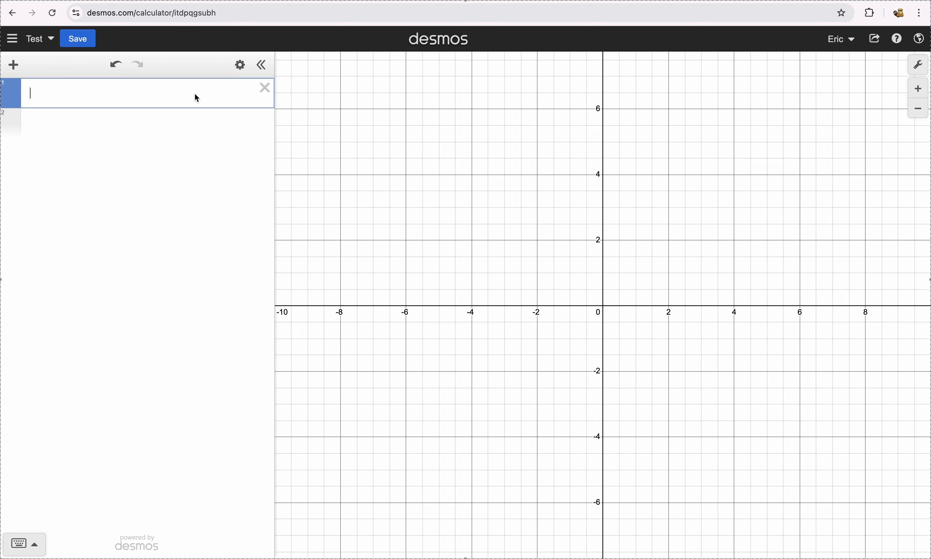
Graph the inequalities y ≤ 0 and x < y as two separate expressions
{"action": "type", "text": "y"}
{"action": "type", "text": "<=0"}
{"action": "left_click", "coordinate": [401, 174]}
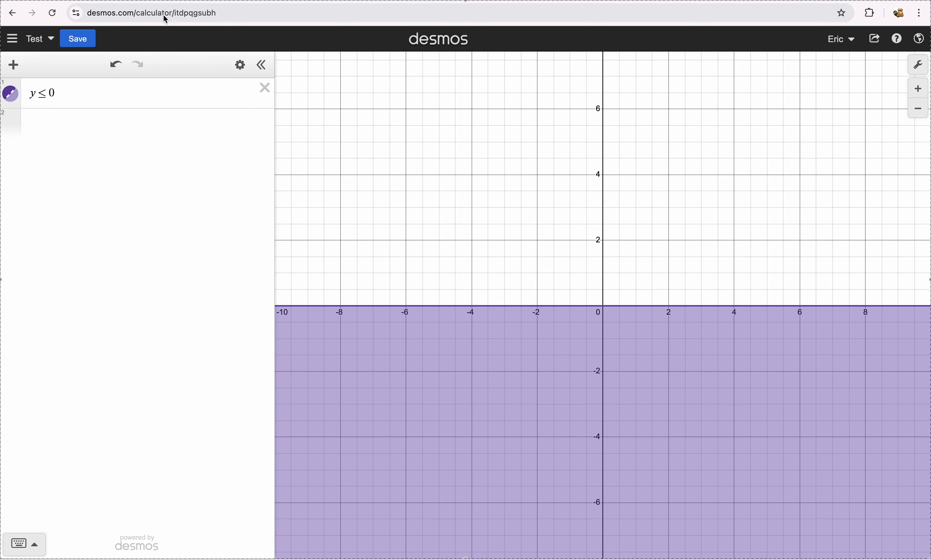
{"action": "left_click", "coordinate": [72, 91]}
{"action": "key", "text": "Return"}
{"action": "type", "text": "x<y"}
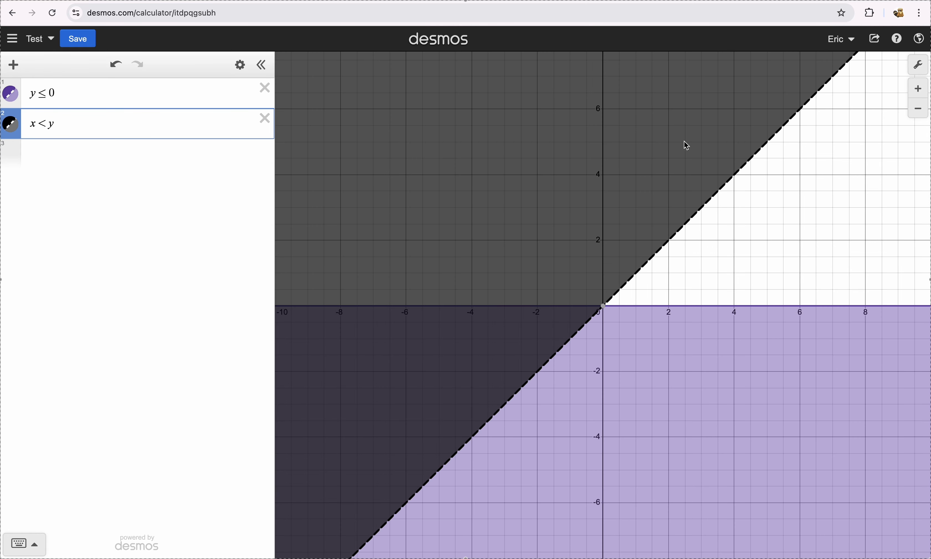
{"action": "left_click", "coordinate": [777, 251]}
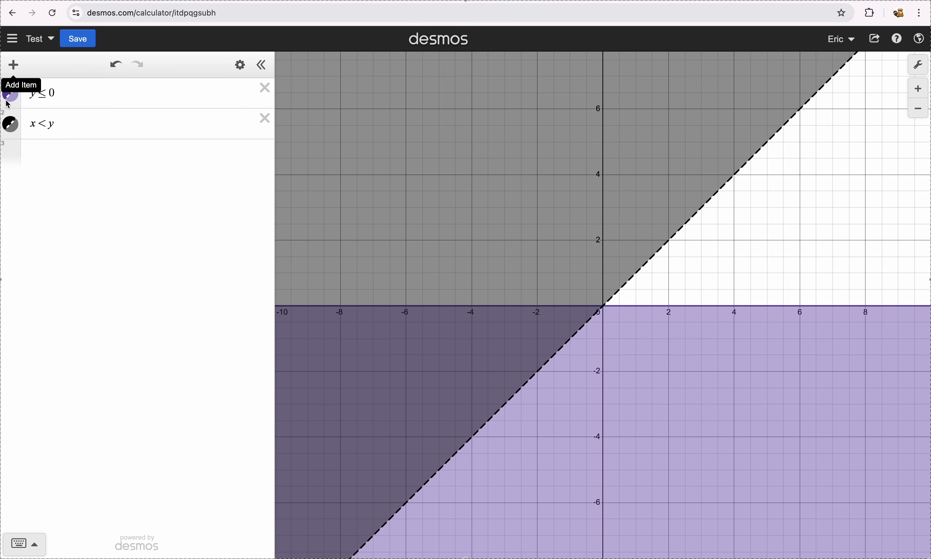
Try red and blue for the inequality y ≤ 0, and set its colour to orange
{"action": "left_click", "coordinate": [12, 94]}
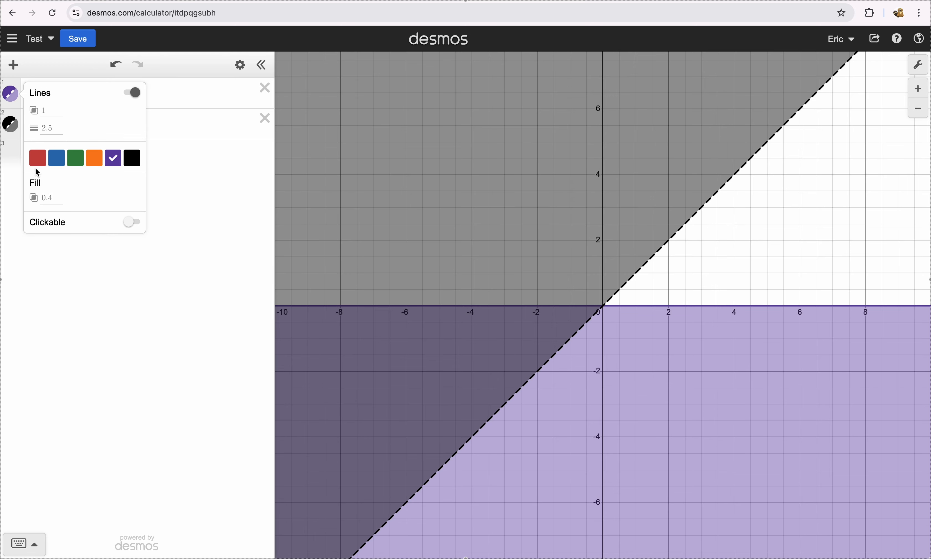
{"action": "left_click", "coordinate": [37, 158]}
{"action": "left_click", "coordinate": [57, 158]}
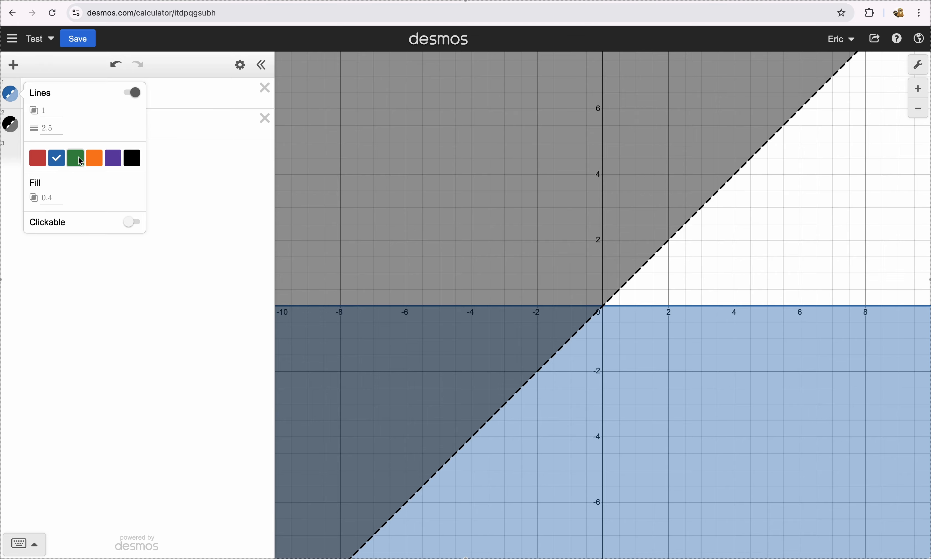
{"action": "left_click", "coordinate": [94, 157]}
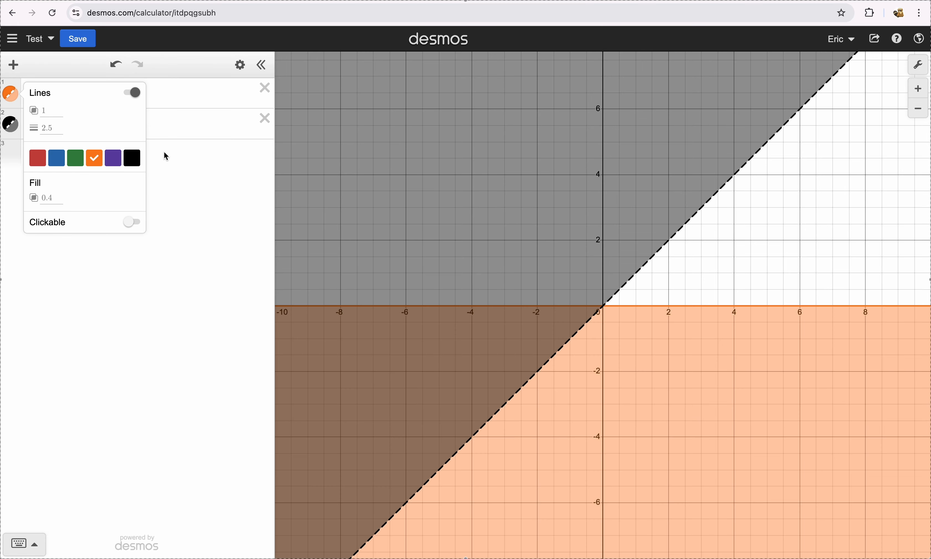
{"action": "left_click", "coordinate": [193, 241]}
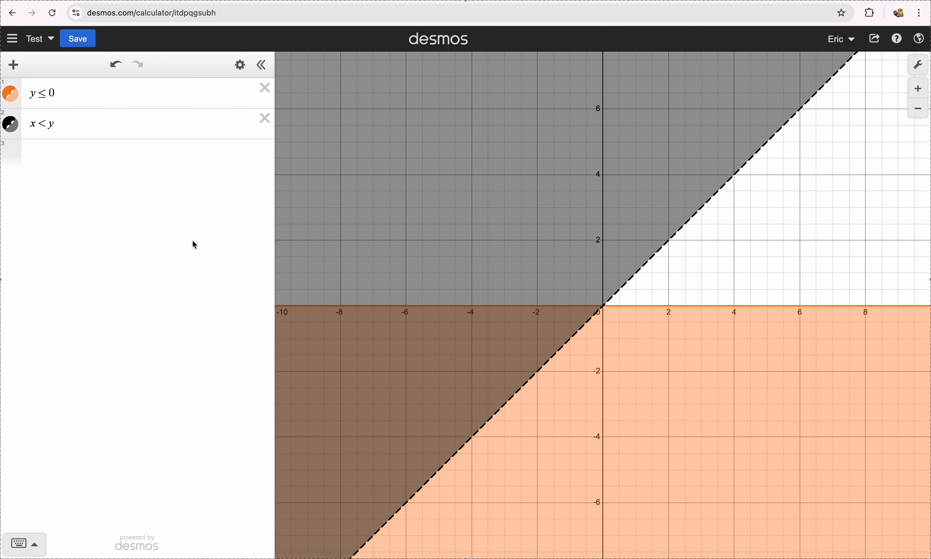
Review the style options of y ≤ 0 and define the custom colour c=rgb(200,50,150) in a new expression below it
{"action": "left_click", "coordinate": [18, 94]}
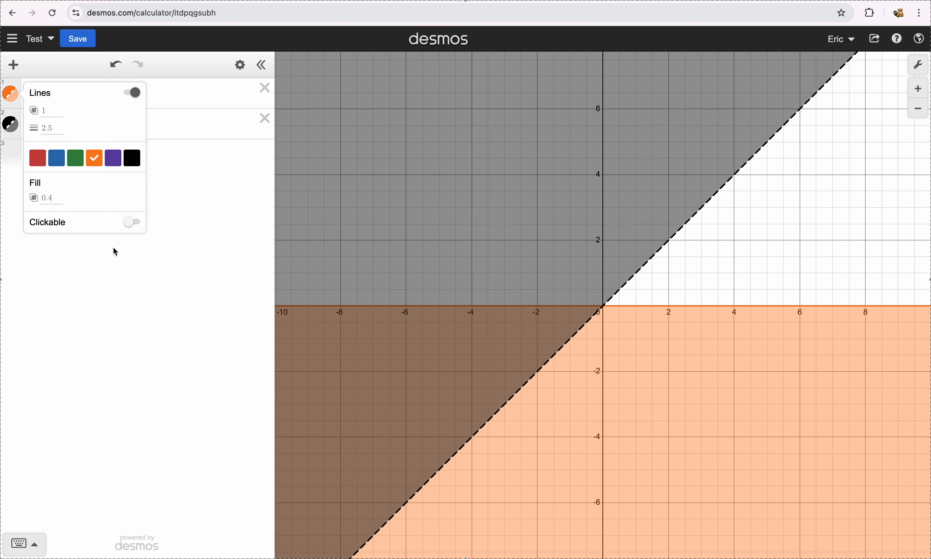
{"action": "left_click", "coordinate": [216, 99]}
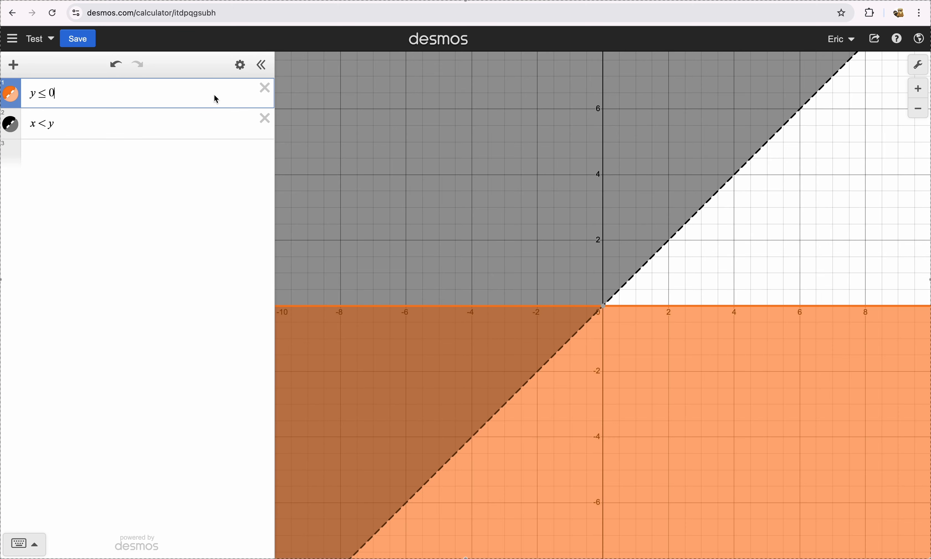
{"action": "key", "text": "Return"}
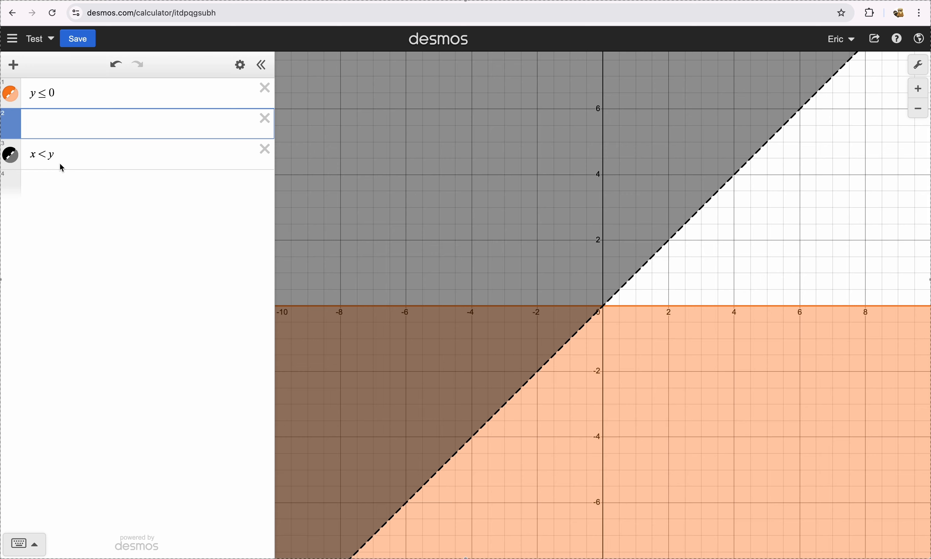
{"action": "type", "text": "c=rgb("}
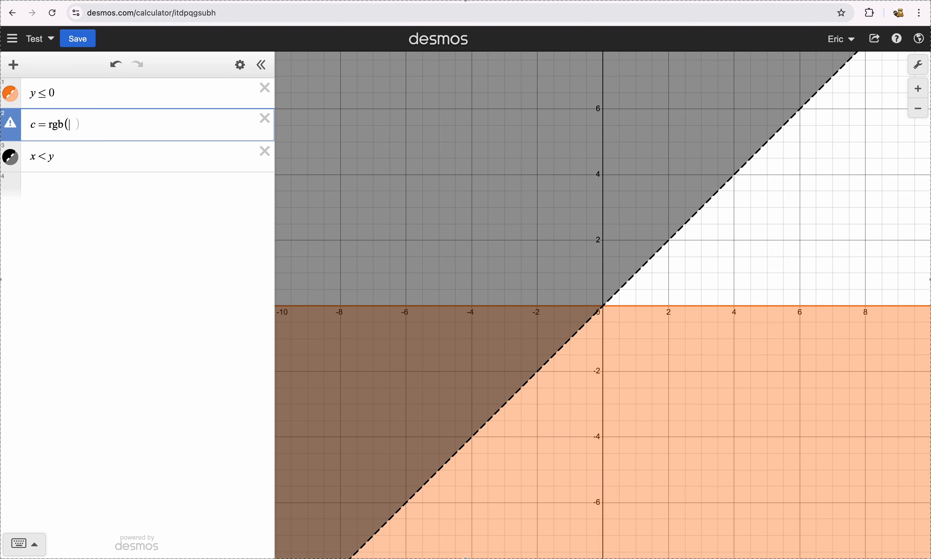
{"action": "type", "text": "200,50,150"}
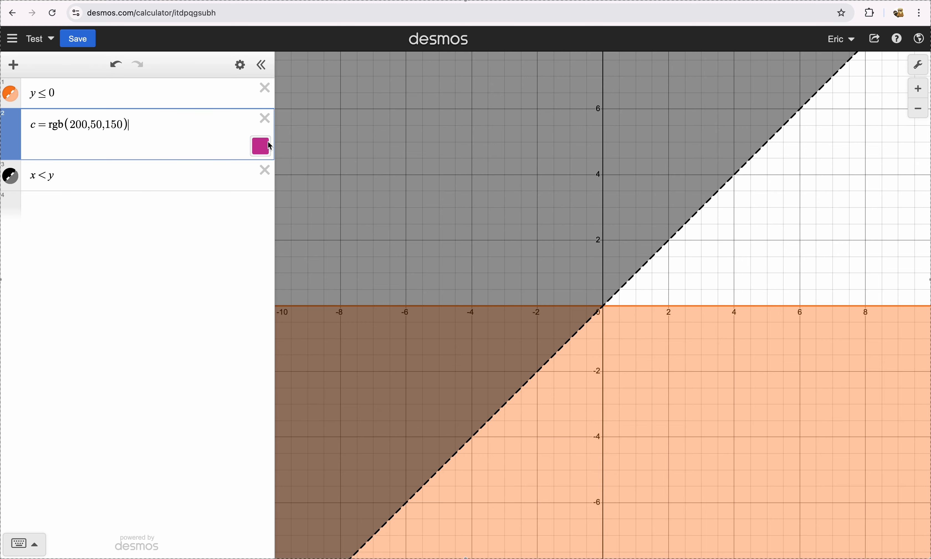
Open the style options of the inequality y ≤ 0
{"action": "left_click", "coordinate": [11, 93]}
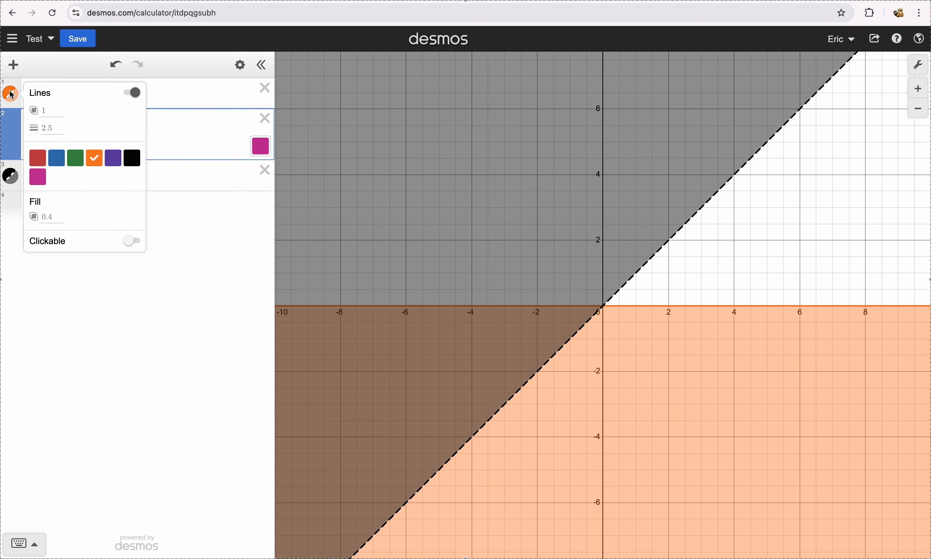